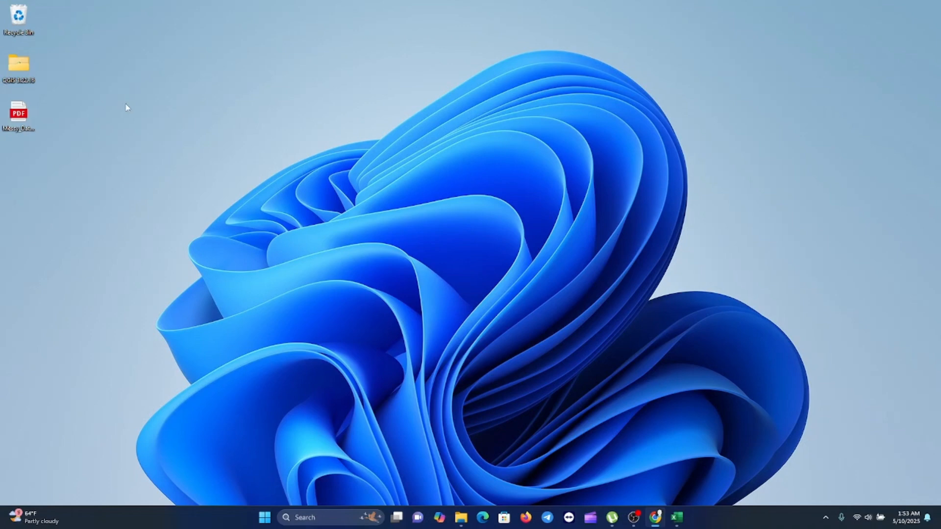
# Open the Messy_Data_Power_Query PDF from the desktop to review its table, and close it.
pyautogui.click(22, 127)
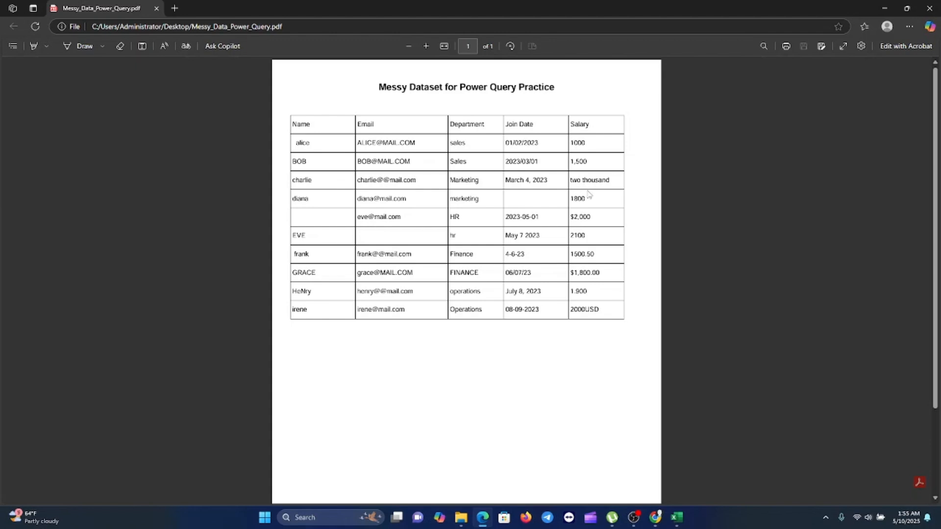
pyautogui.click(930, 9)
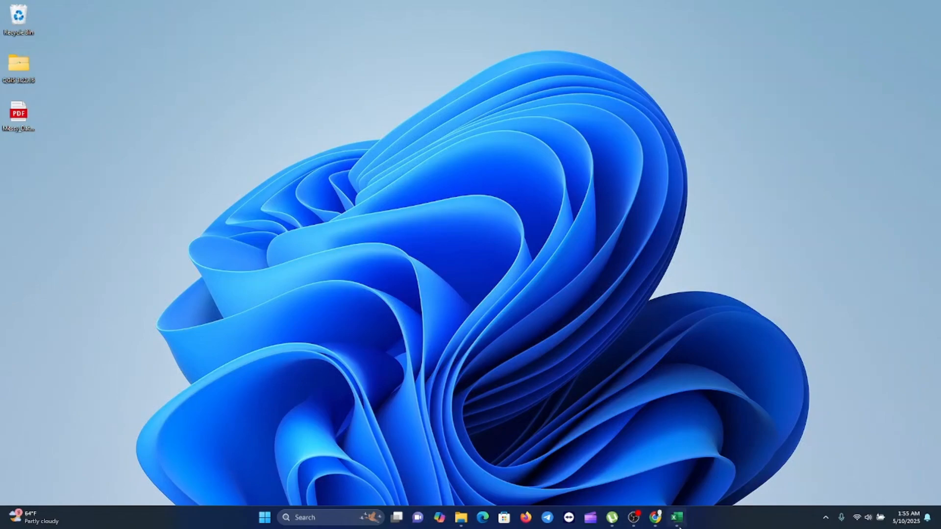
# Switch to the blank Excel workbook and select cell A1 on Sheet1.
pyautogui.click(677, 517)
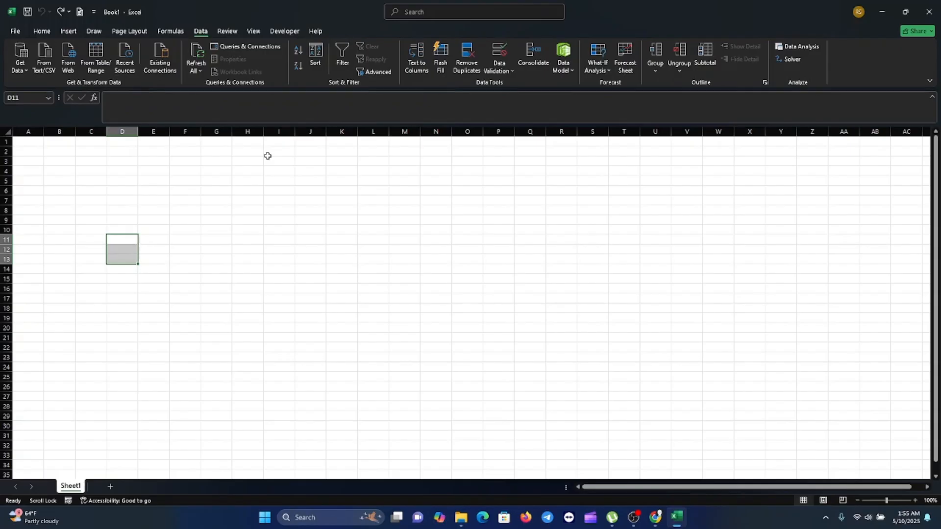
pyautogui.click(58, 241)
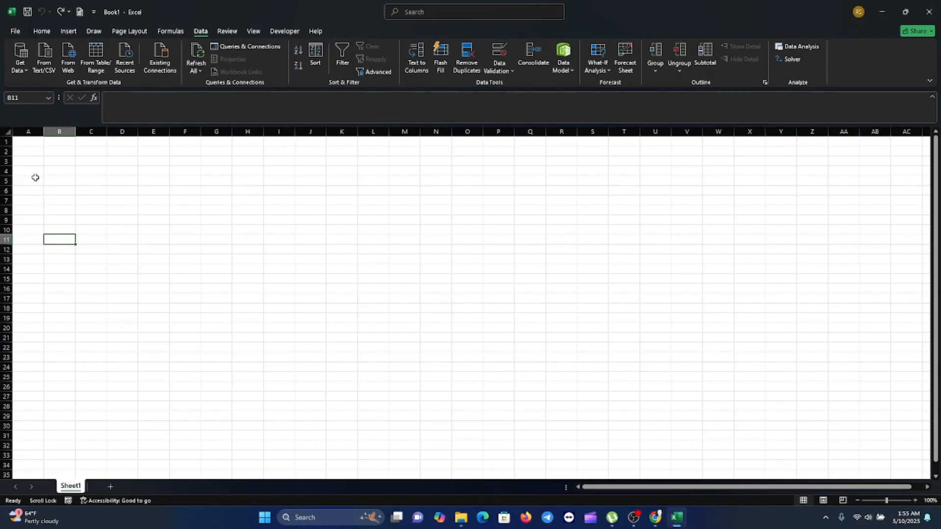
pyautogui.click(31, 145)
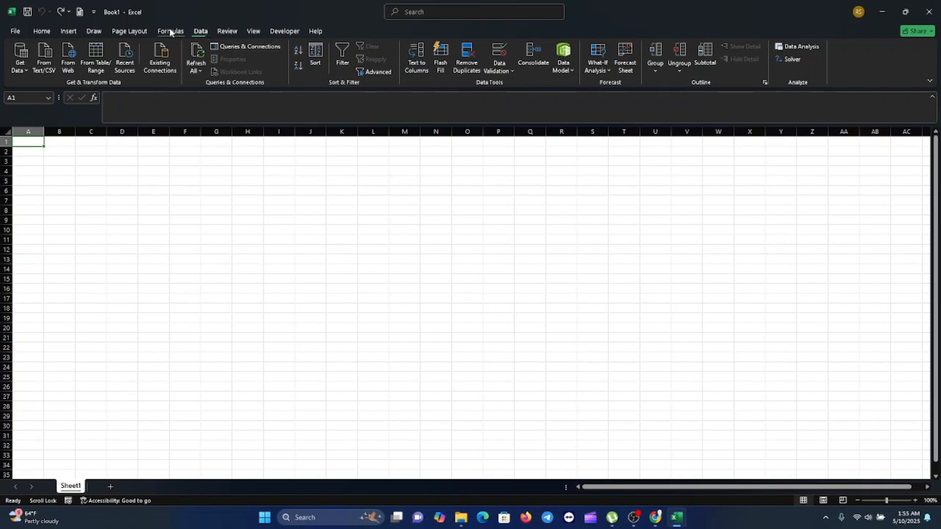
# Import the Messy_Data_Power_Query PDF from the desktop and open its Table001 (Page 1) in the Power Query Editor for transformation.
pyautogui.click(24, 74)
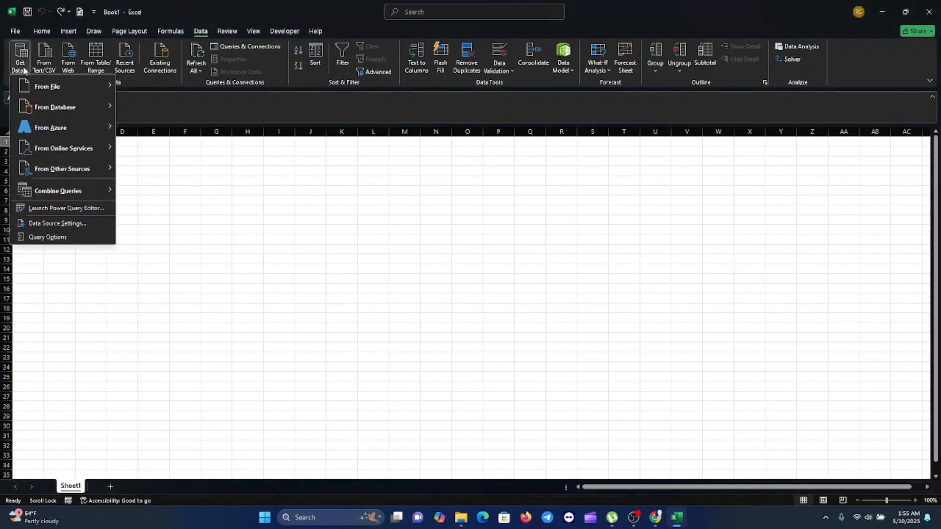
pyautogui.moveTo(42, 88)
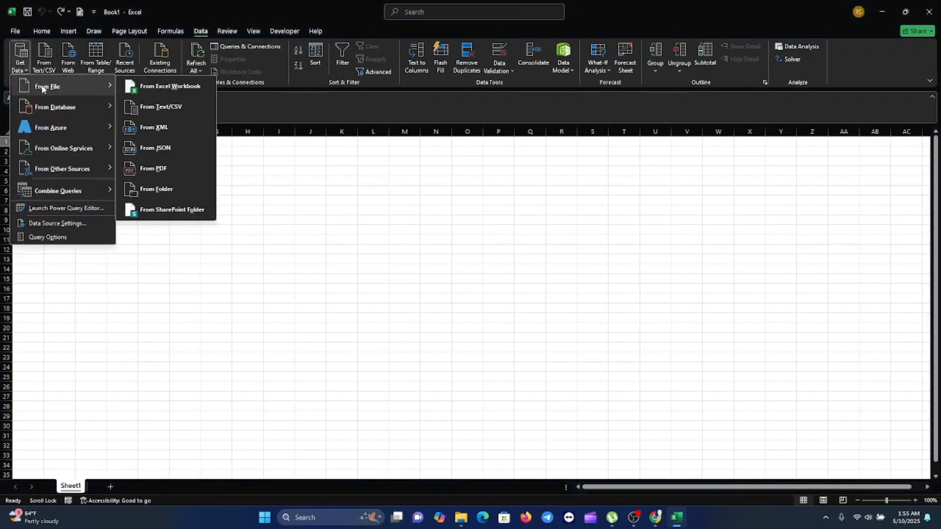
pyautogui.click(168, 167)
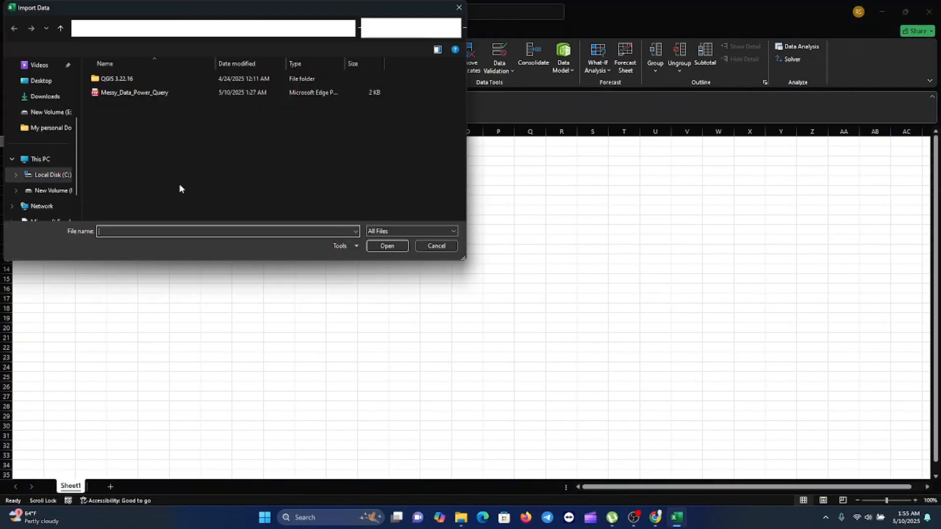
pyautogui.click(148, 93)
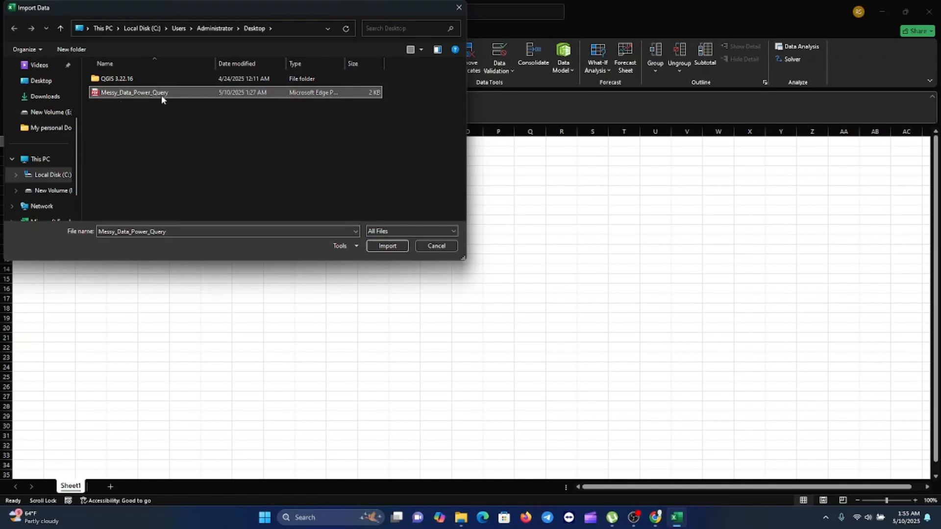
pyautogui.click(386, 246)
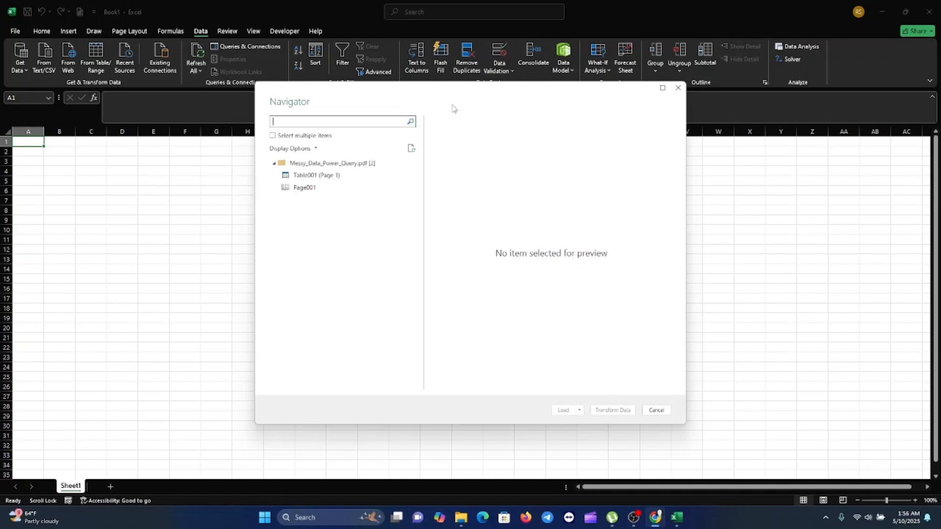
pyautogui.click(327, 181)
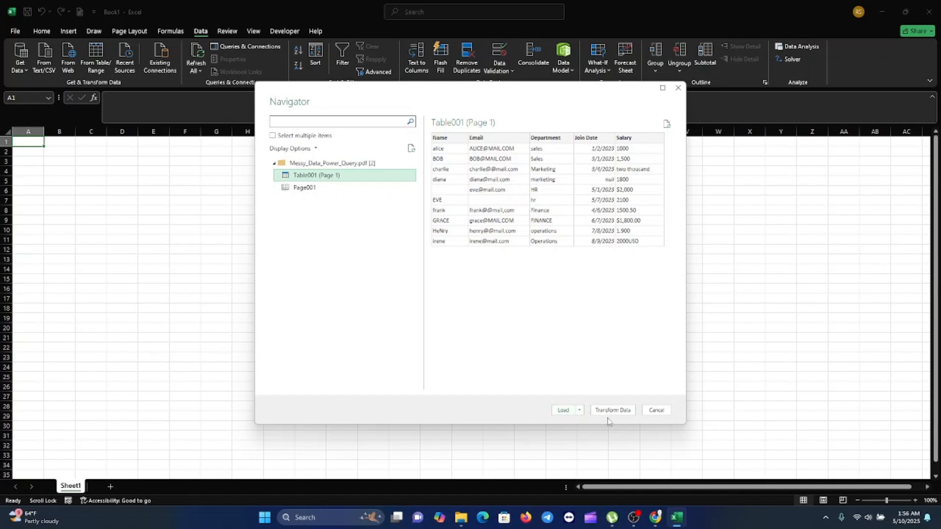
pyautogui.click(613, 410)
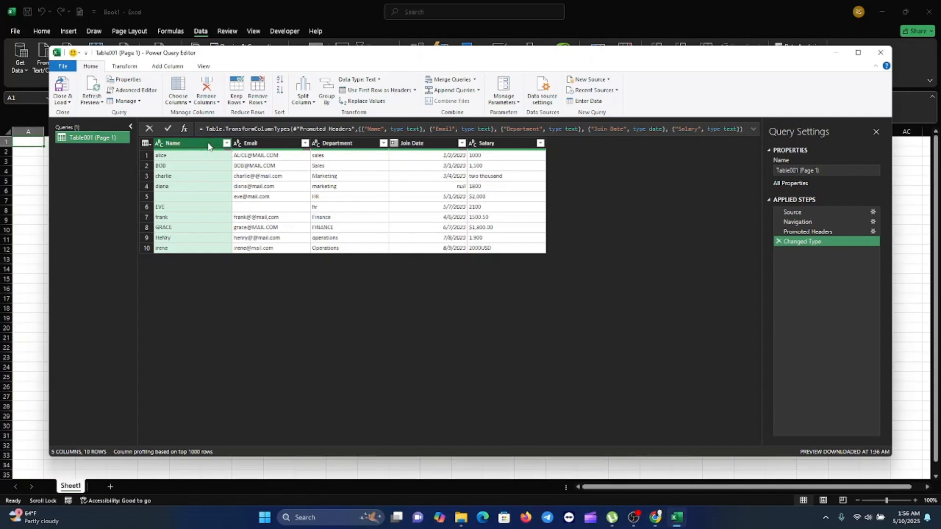
# Examine the Name, Email, Department, Join Date and Salary columns of the imported table one by one.
pyautogui.click(268, 143)
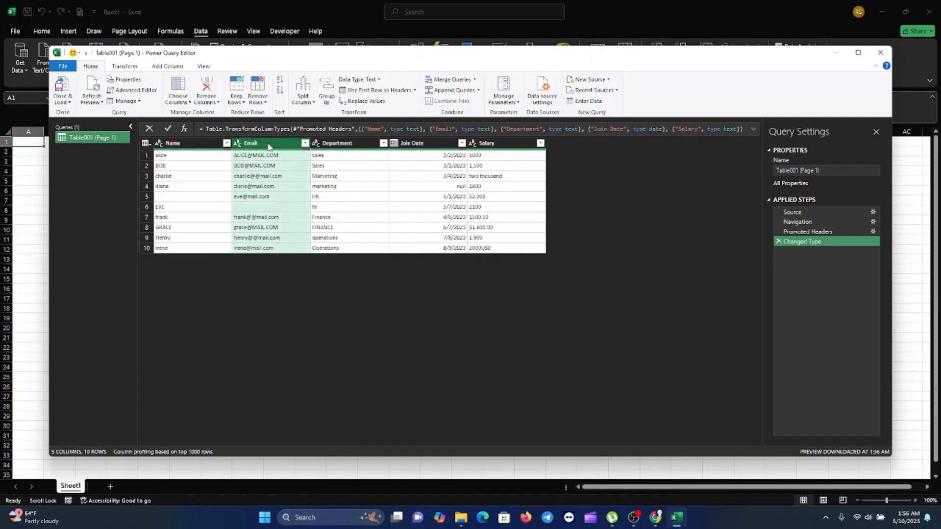
pyautogui.click(333, 147)
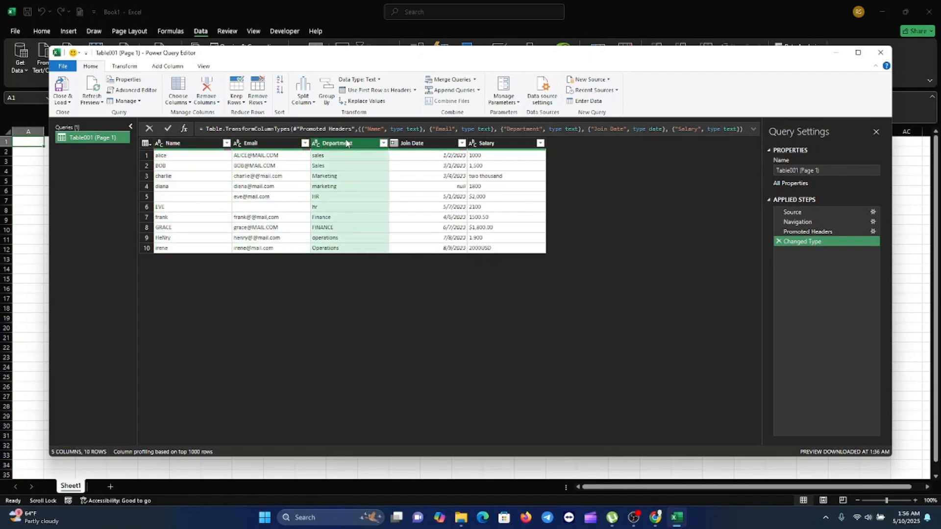
pyautogui.click(212, 147)
pyautogui.click(268, 146)
pyautogui.click(338, 146)
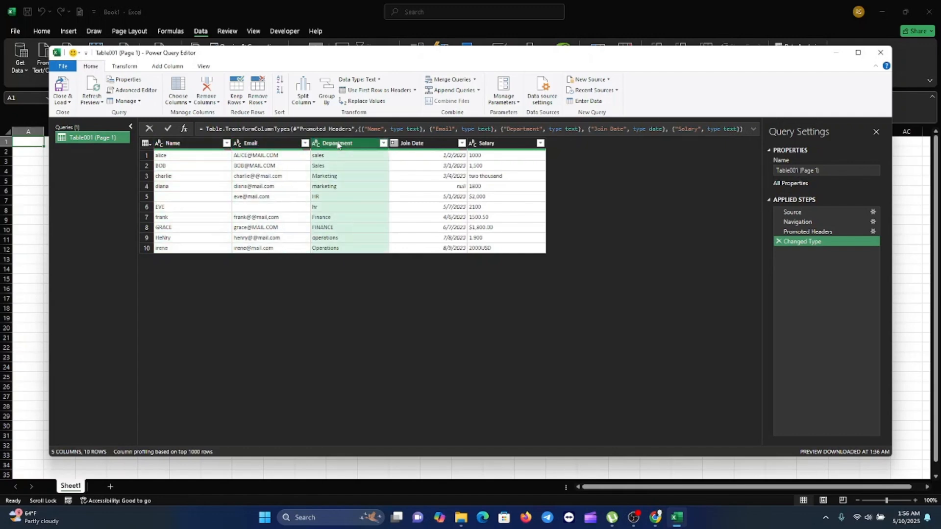
pyautogui.click(439, 148)
pyautogui.click(498, 147)
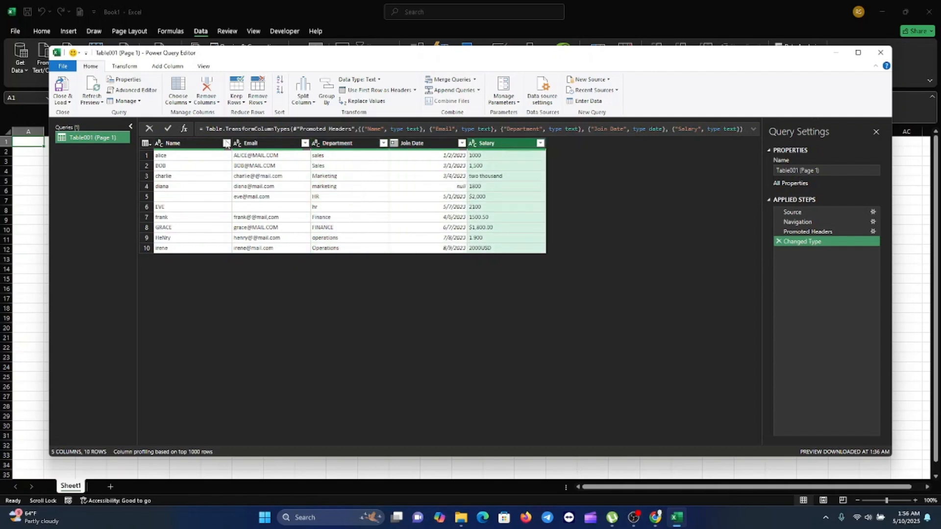
# Capitalize each word in the Name column and remove the rows whose name is empty.
pyautogui.click(194, 142)
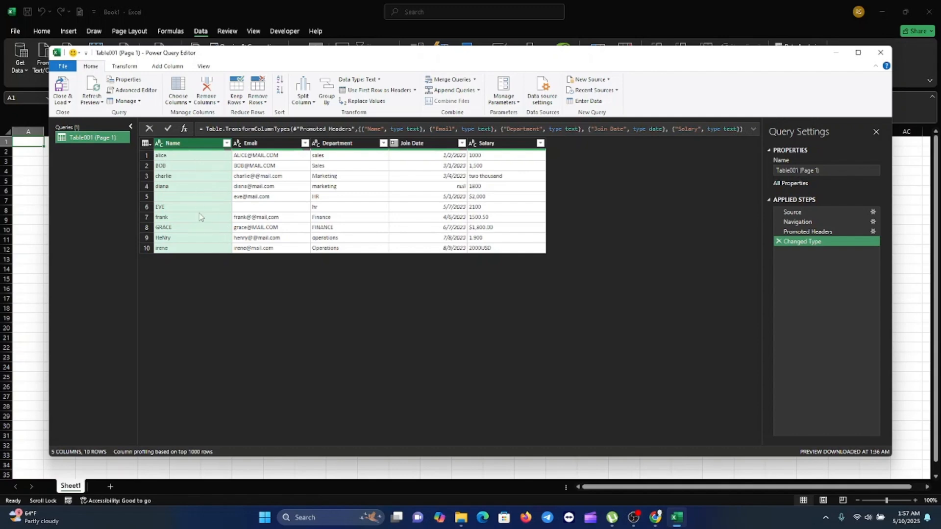
pyautogui.click(122, 68)
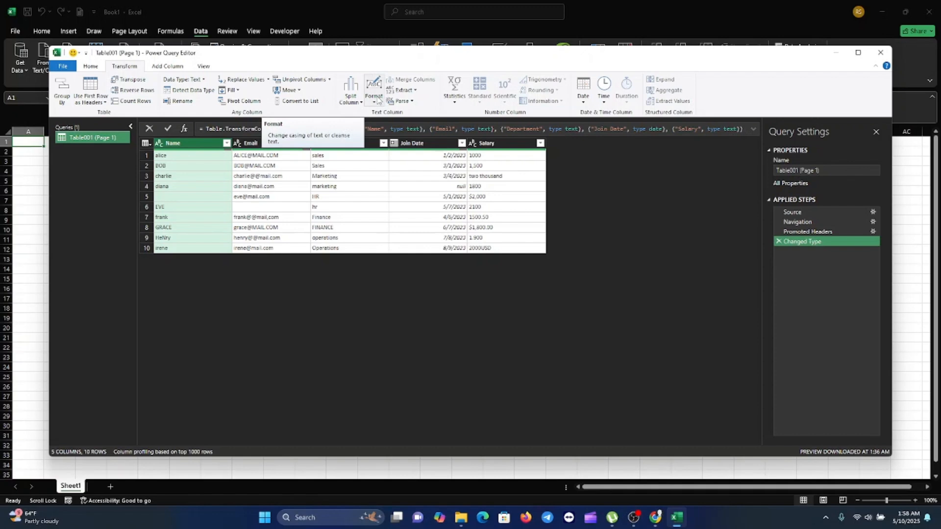
pyautogui.click(376, 101)
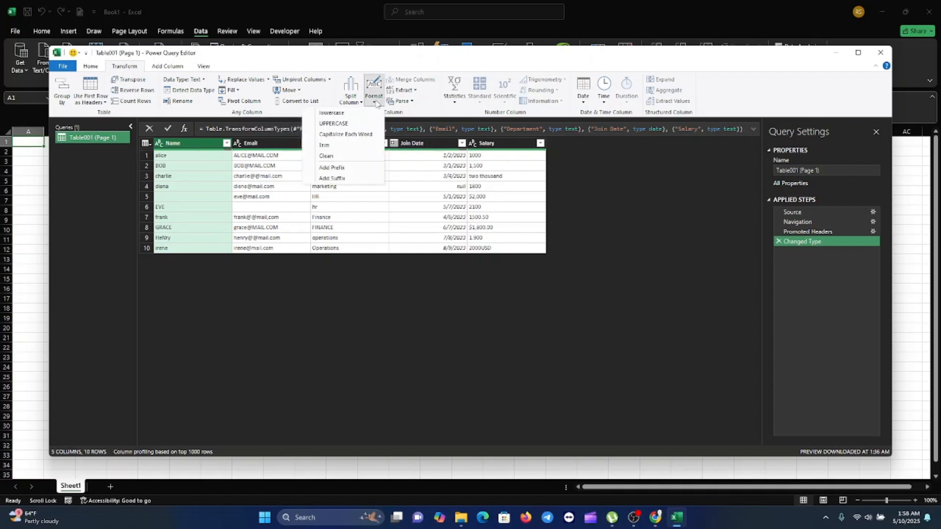
pyautogui.click(346, 136)
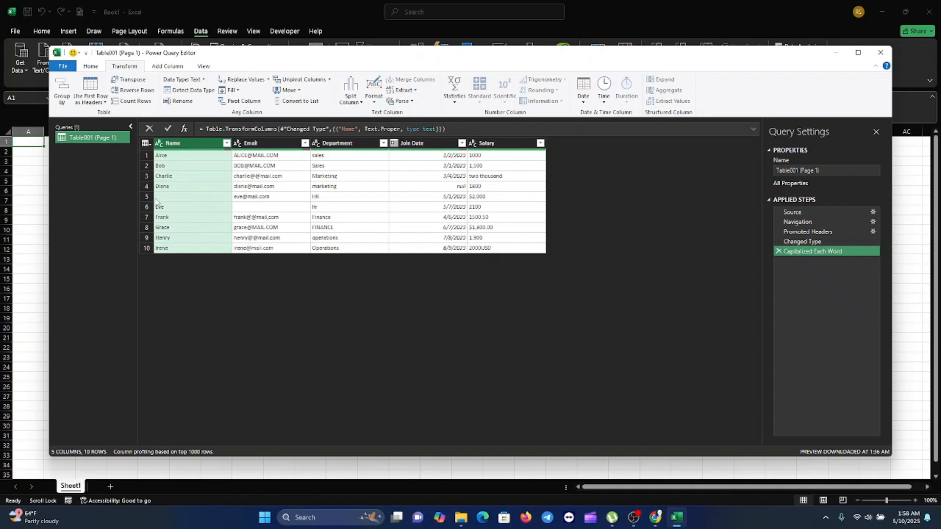
pyautogui.click(226, 143)
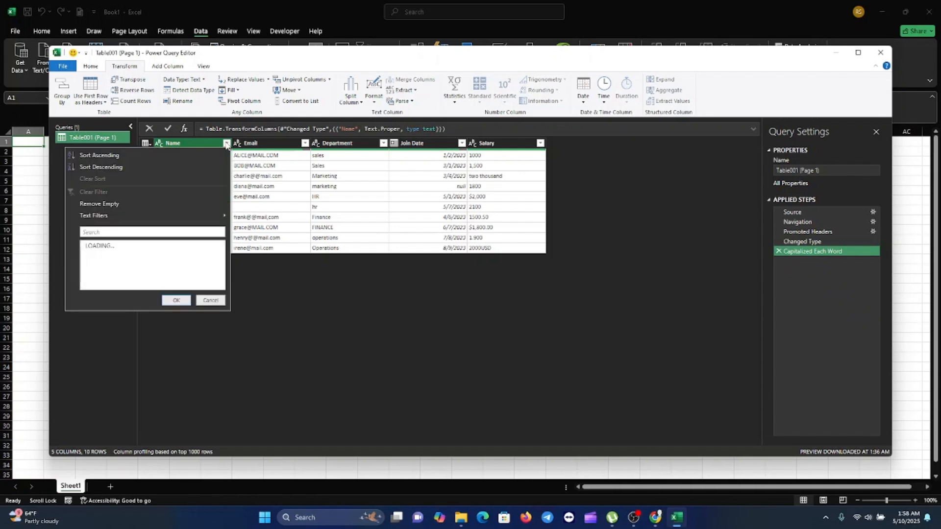
pyautogui.click(110, 205)
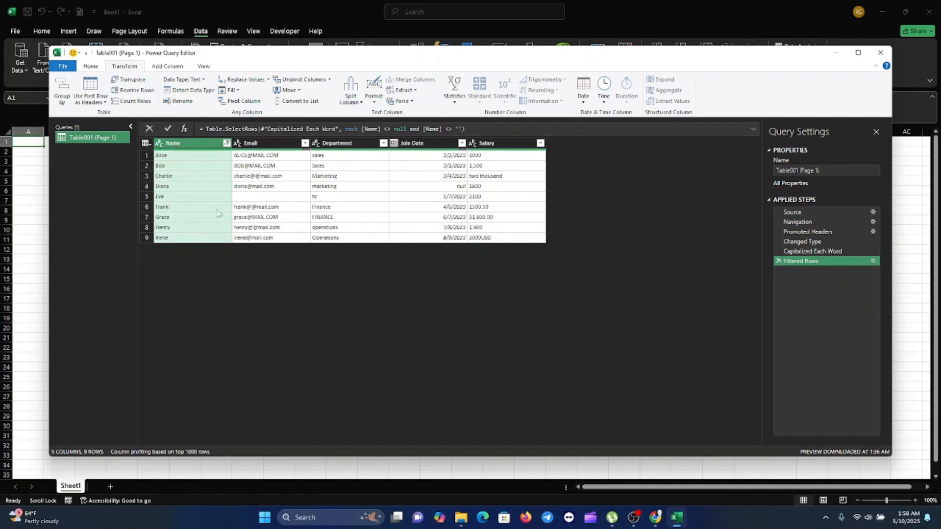
# Convert the Email column to lowercase and remove the rows whose email is empty.
pyautogui.click(267, 143)
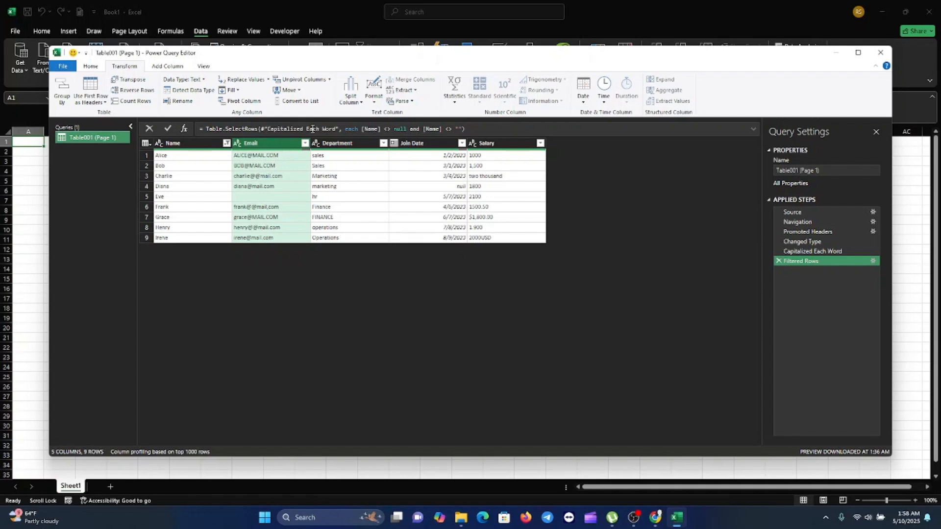
pyautogui.click(375, 102)
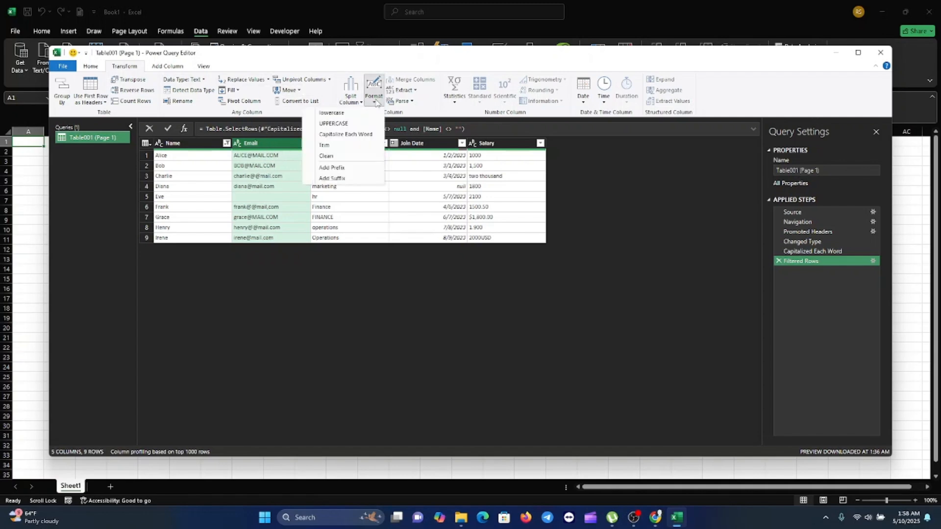
pyautogui.click(331, 112)
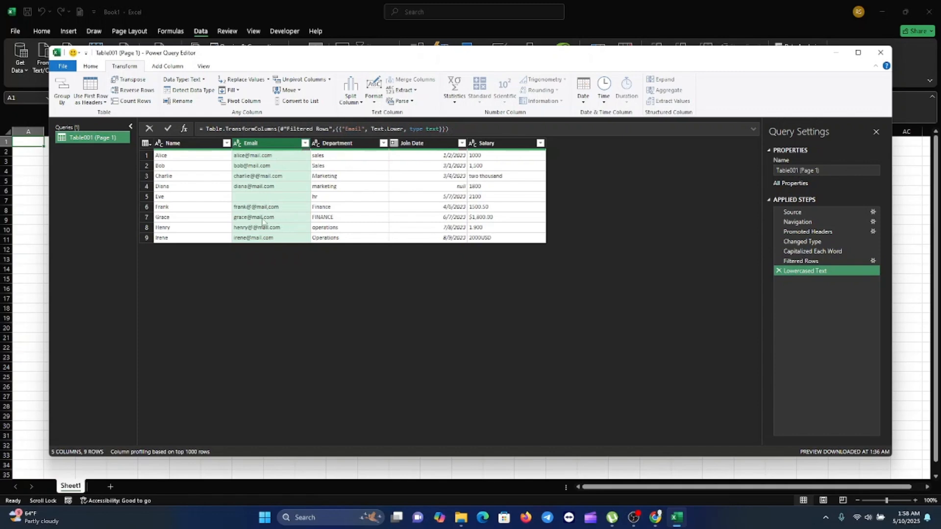
pyautogui.click(306, 144)
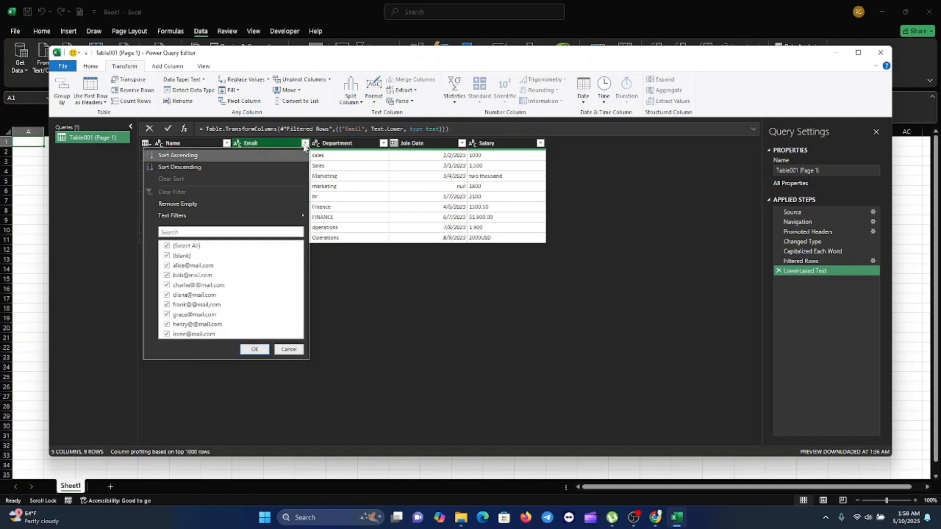
pyautogui.click(191, 204)
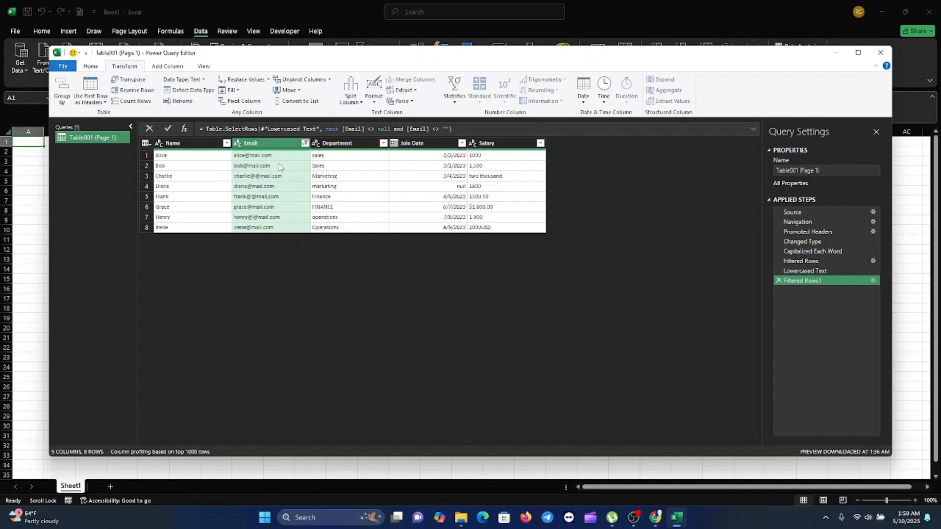
# Capitalize each word in the Department column.
pyautogui.click(350, 144)
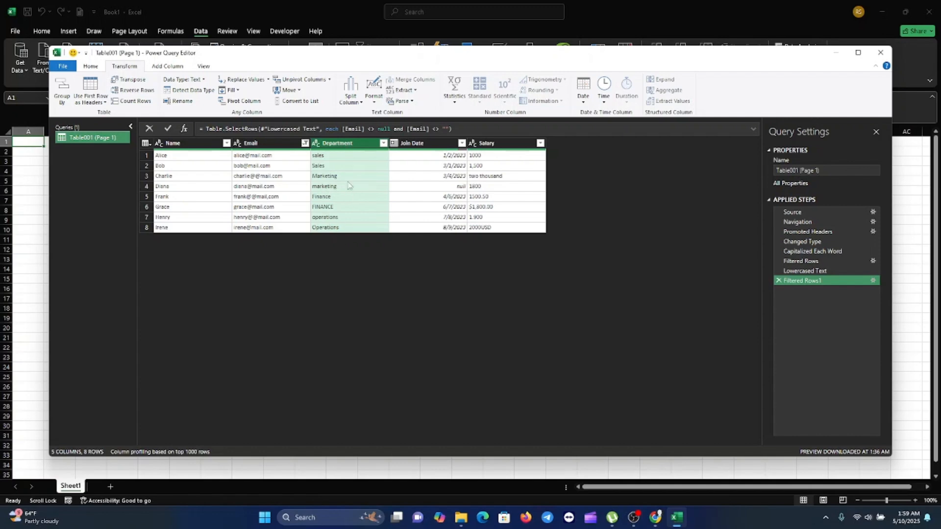
pyautogui.click(374, 103)
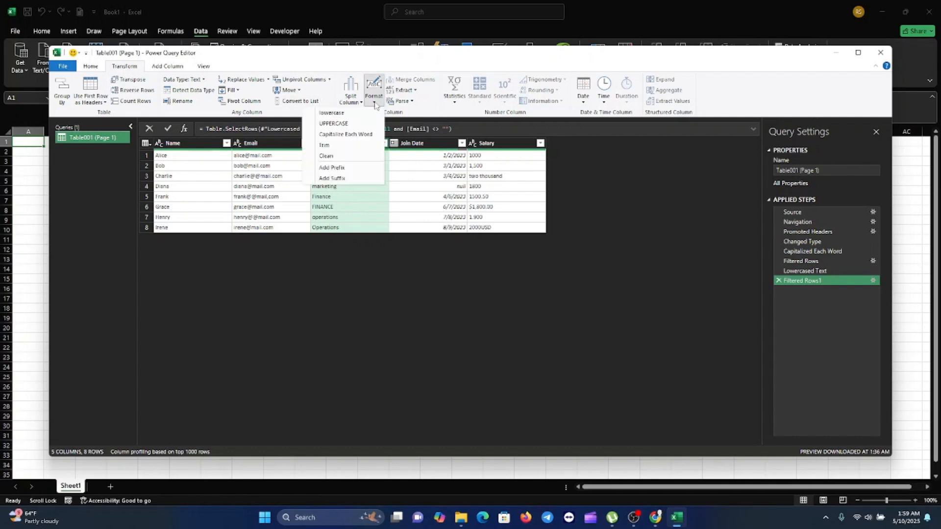
pyautogui.click(344, 136)
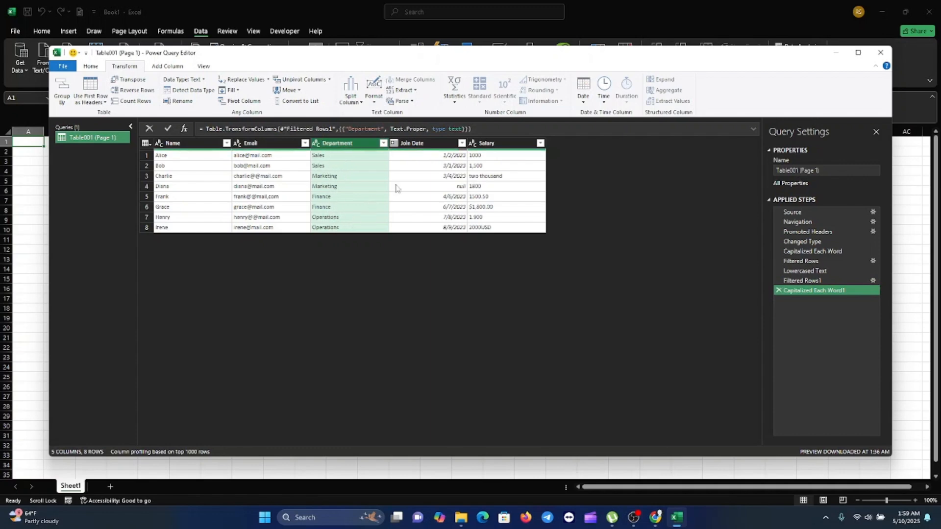
# Set the data type of the Join Date column to Date.
pyautogui.click(431, 143)
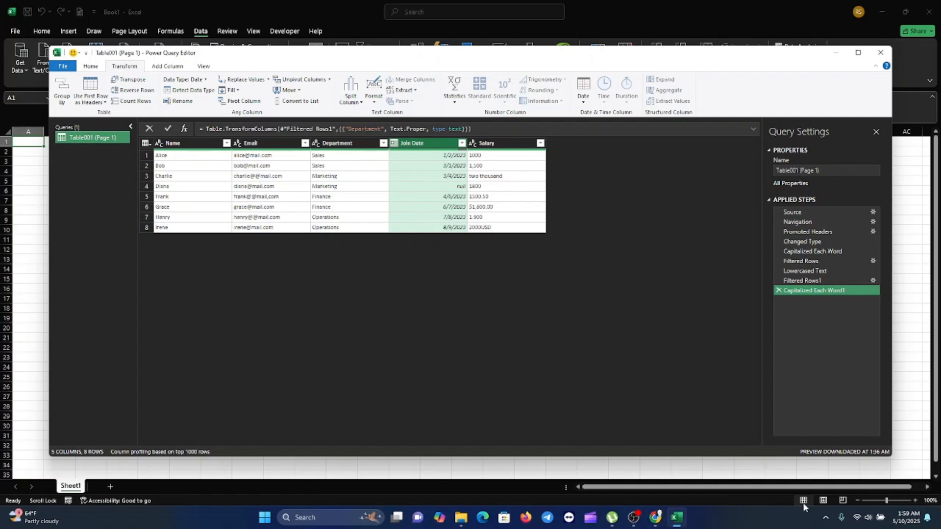
pyautogui.hotkey('alt', 'Tab')
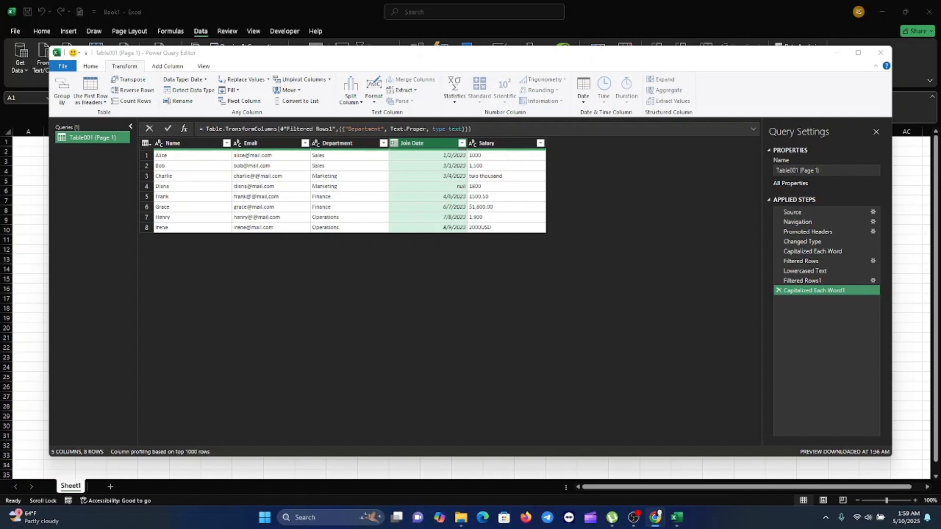
pyautogui.click(126, 69)
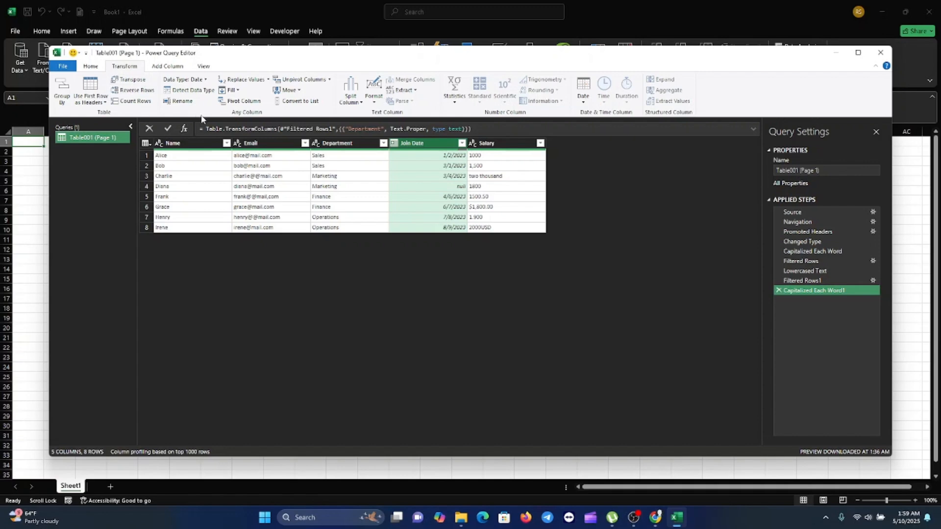
pyautogui.click(205, 80)
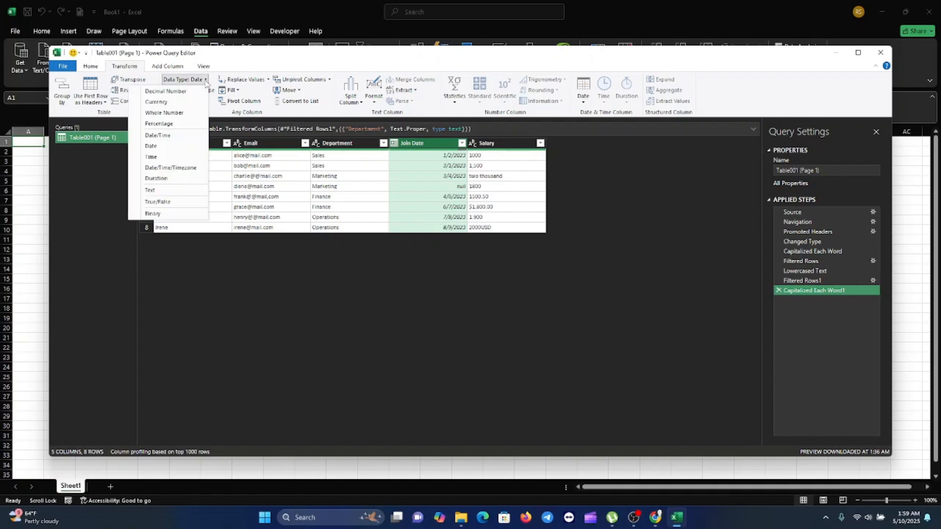
pyautogui.click(151, 146)
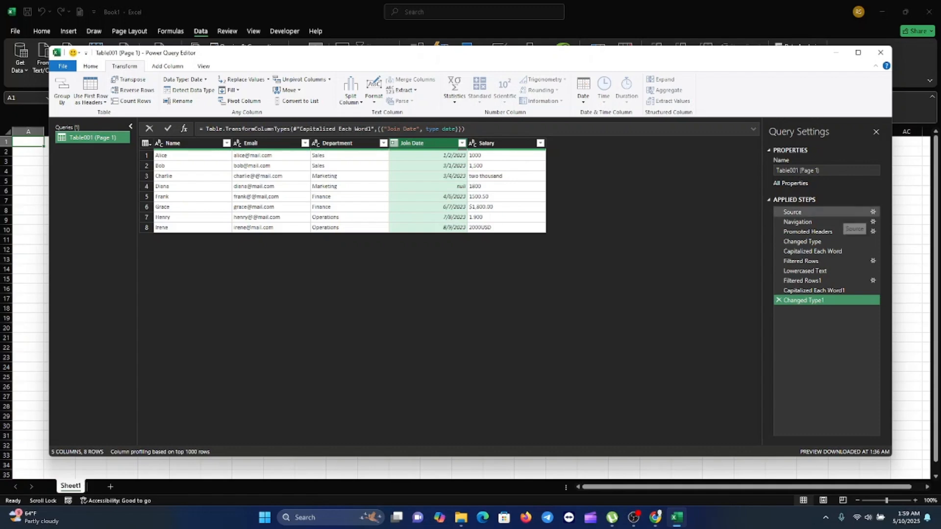
pyautogui.hotkey('alt', 'Tab')
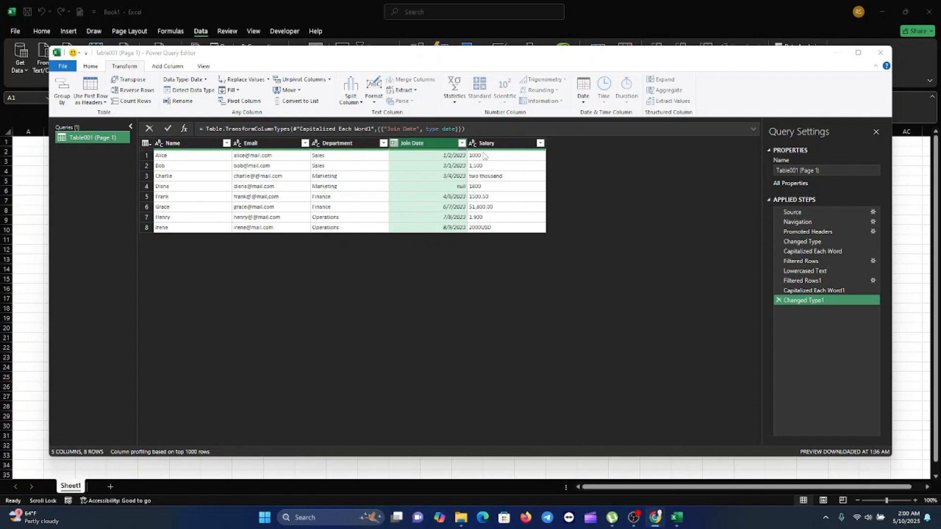
pyautogui.click(509, 145)
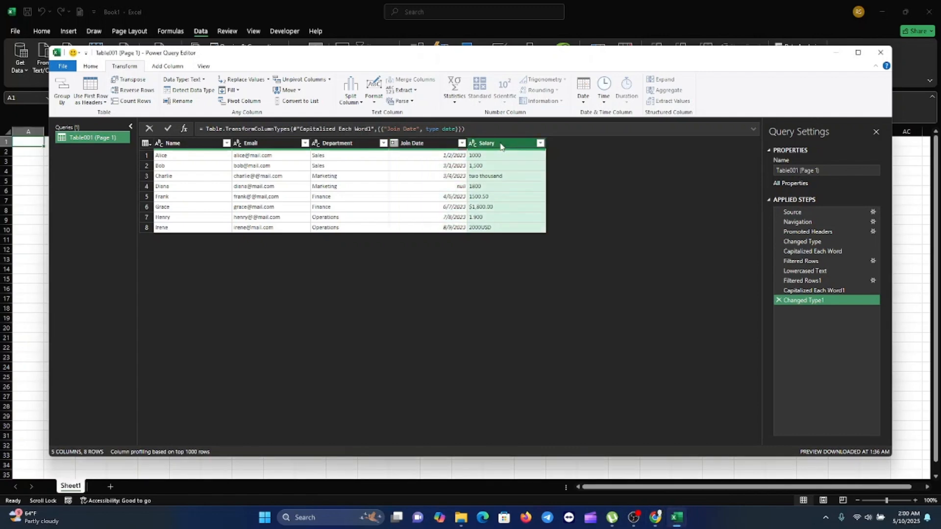
pyautogui.click(540, 143)
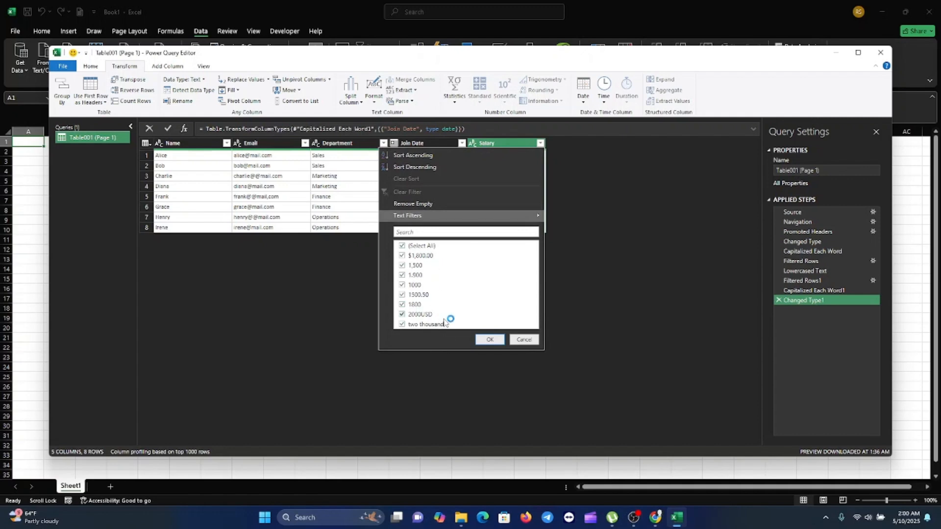
pyautogui.click(523, 340)
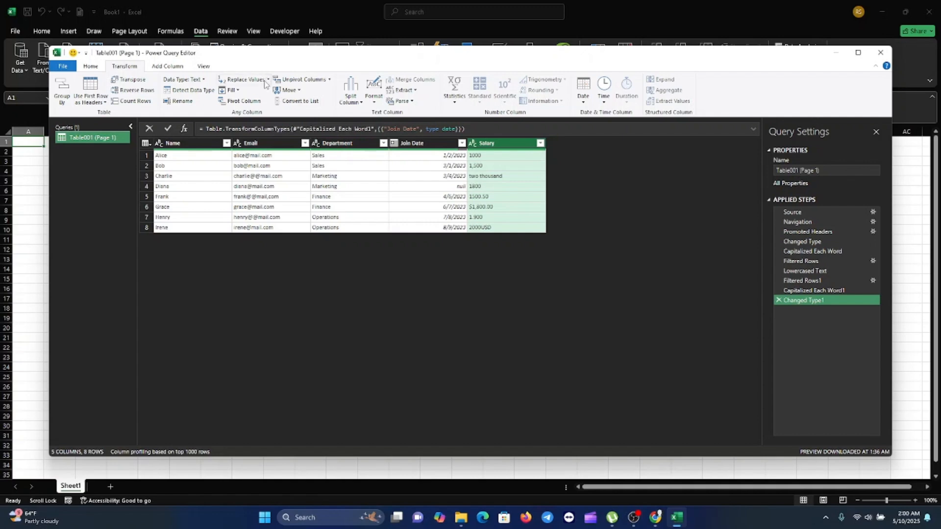
# Replace the value "two thousand" with 2000 in the Salary column.
pyautogui.click(483, 178)
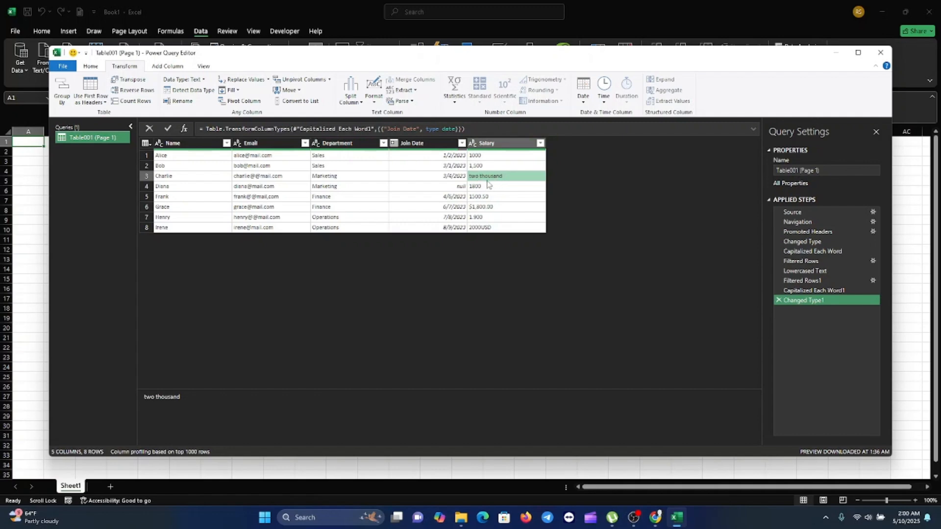
pyautogui.click(245, 80)
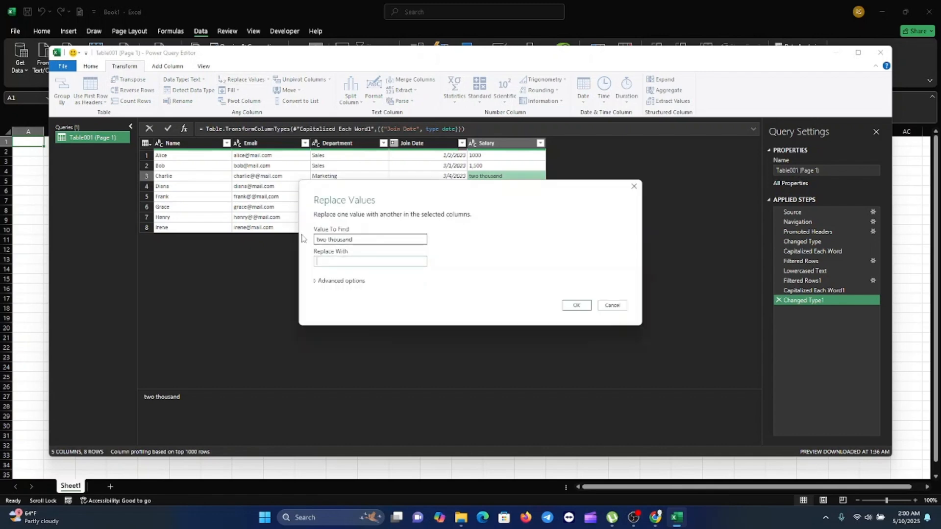
pyautogui.write('2000')
pyautogui.click(575, 305)
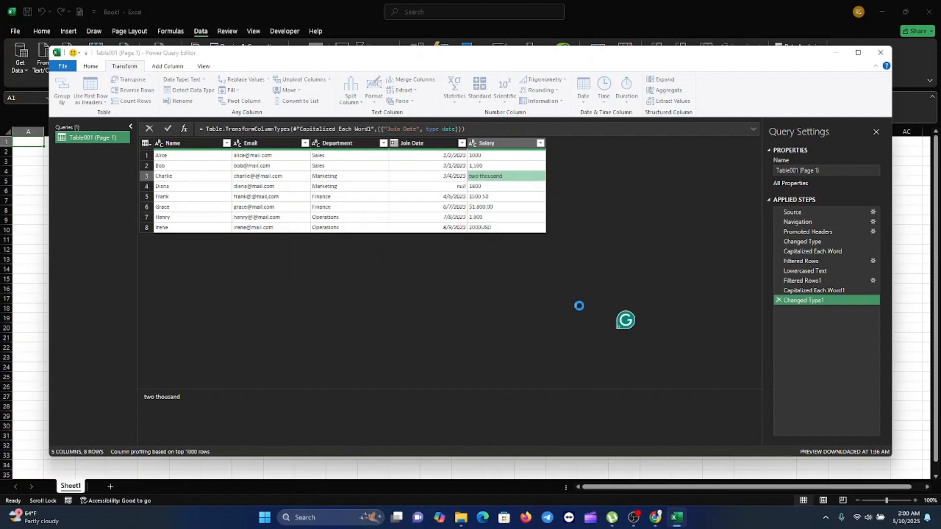
# Replace the value "$1,800.00" with 1,800 in the Salary column.
pyautogui.click(486, 208)
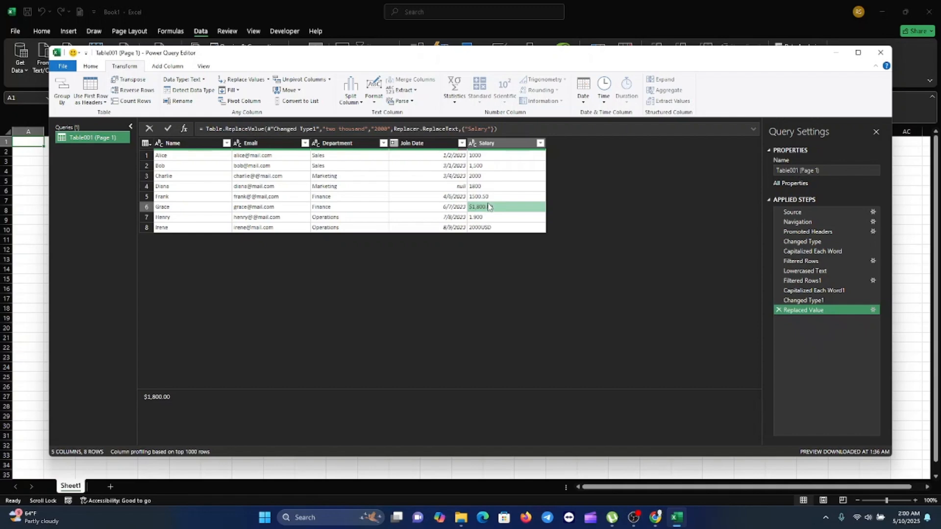
pyautogui.rightClick(488, 209)
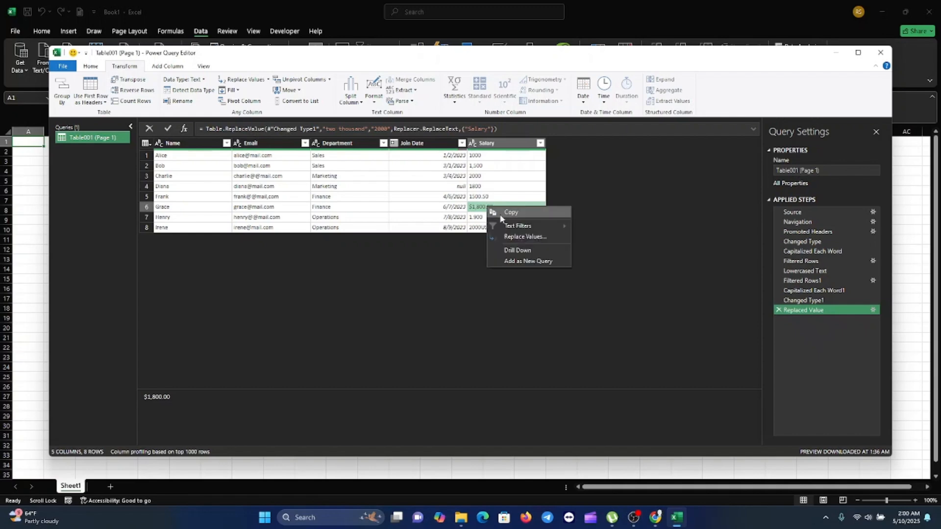
pyautogui.click(248, 79)
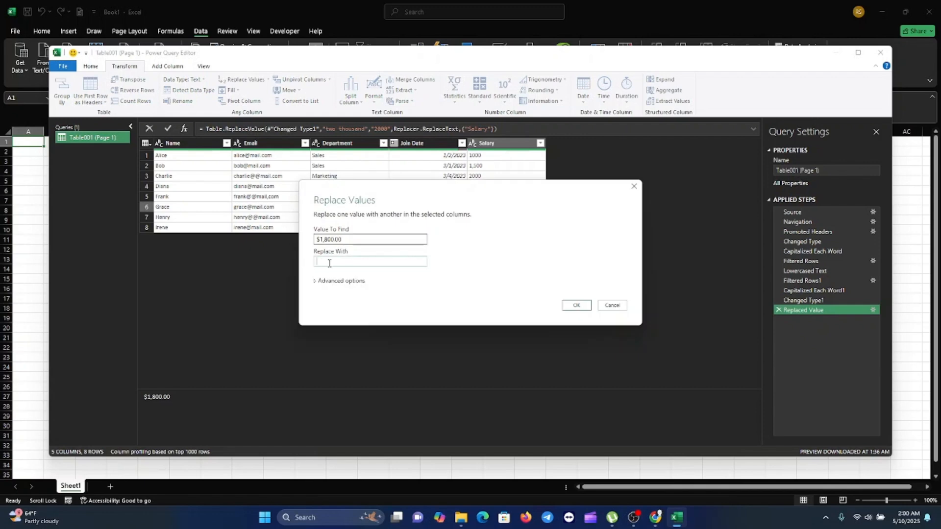
pyautogui.write('1,8')
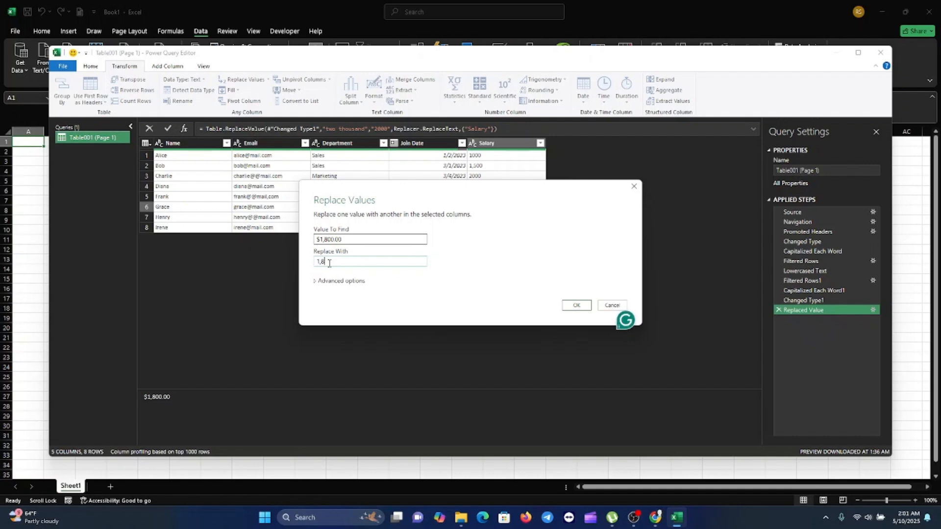
pyautogui.write('00')
pyautogui.click(577, 306)
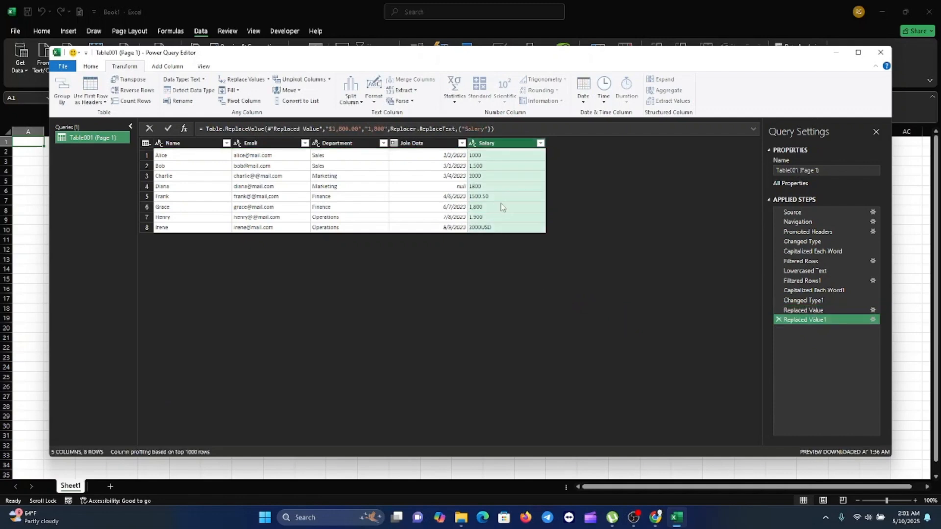
# Replace the value 1500.50 with 1500 in the Salary column.
pyautogui.click(484, 198)
pyautogui.rightClick(484, 198)
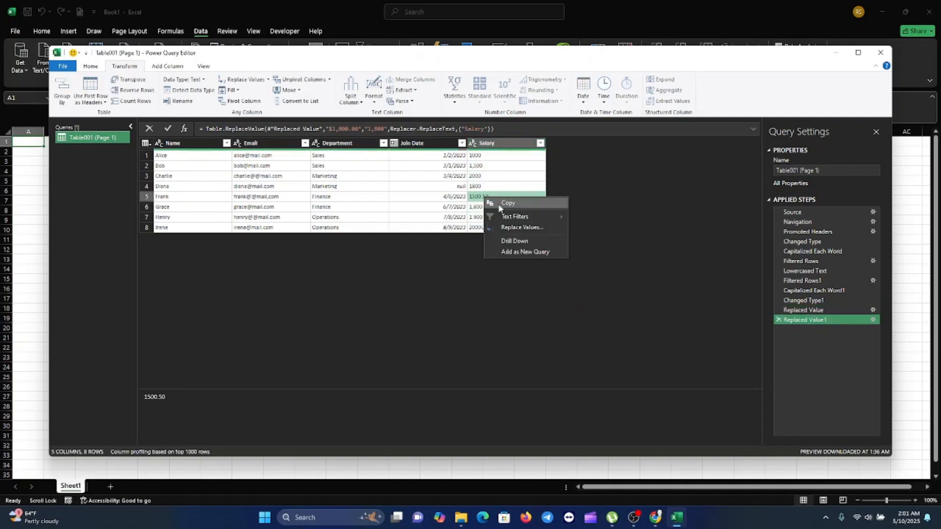
pyautogui.click(245, 80)
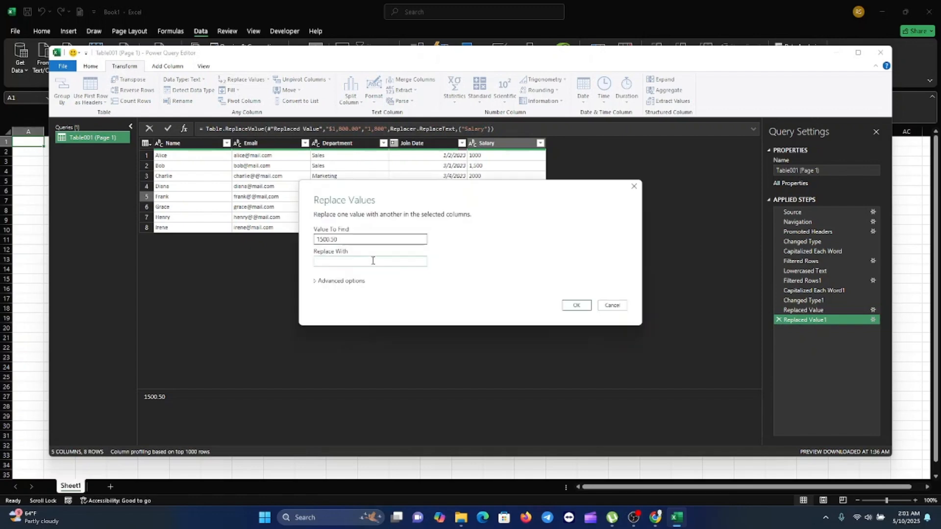
pyautogui.write('1500')
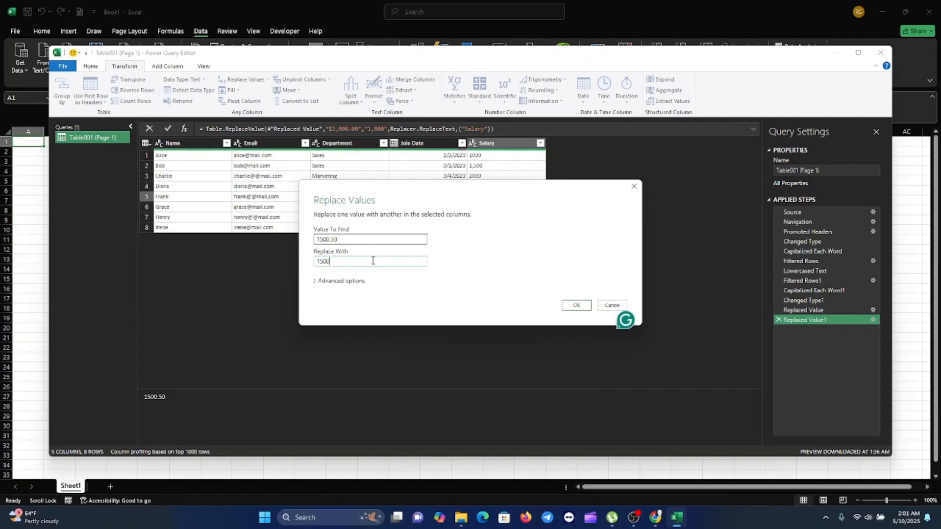
pyautogui.click(576, 306)
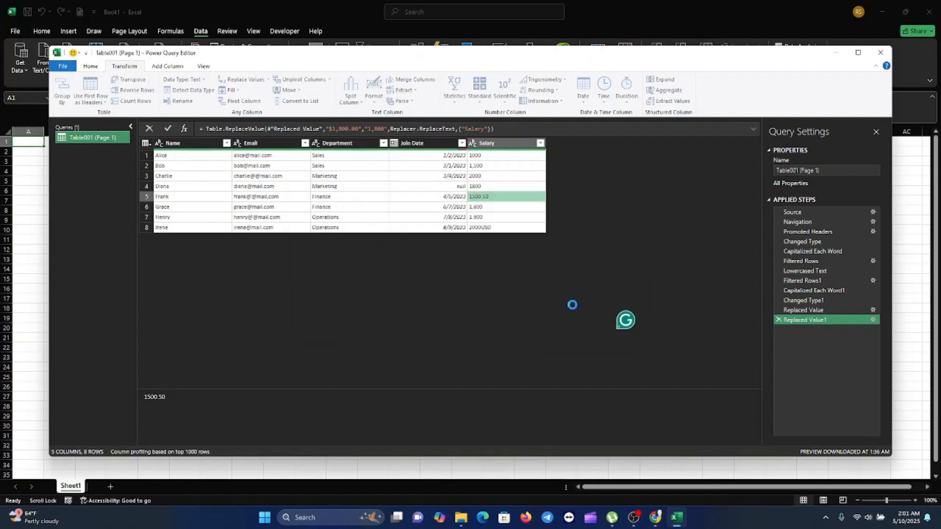
# Replace the value "2000USD" with 2000 in the Salary column.
pyautogui.click(487, 230)
pyautogui.rightClick(487, 229)
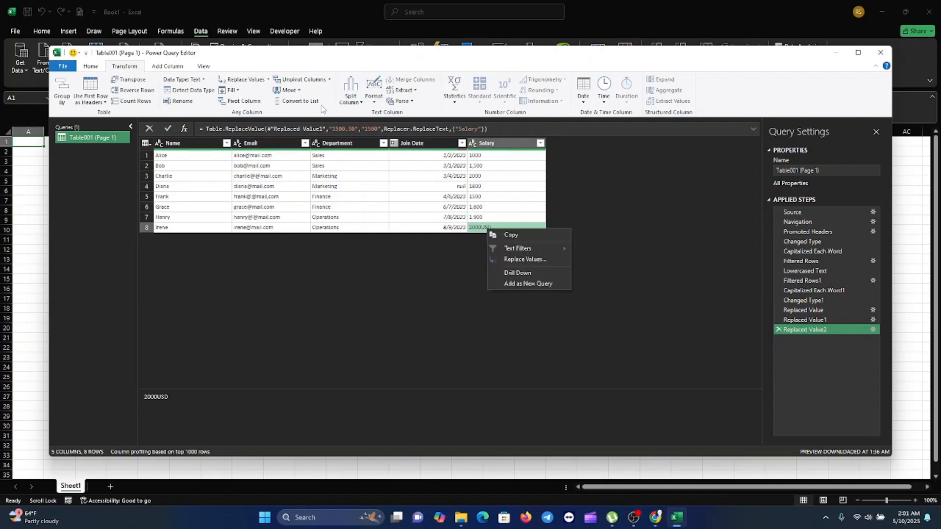
pyautogui.click(245, 82)
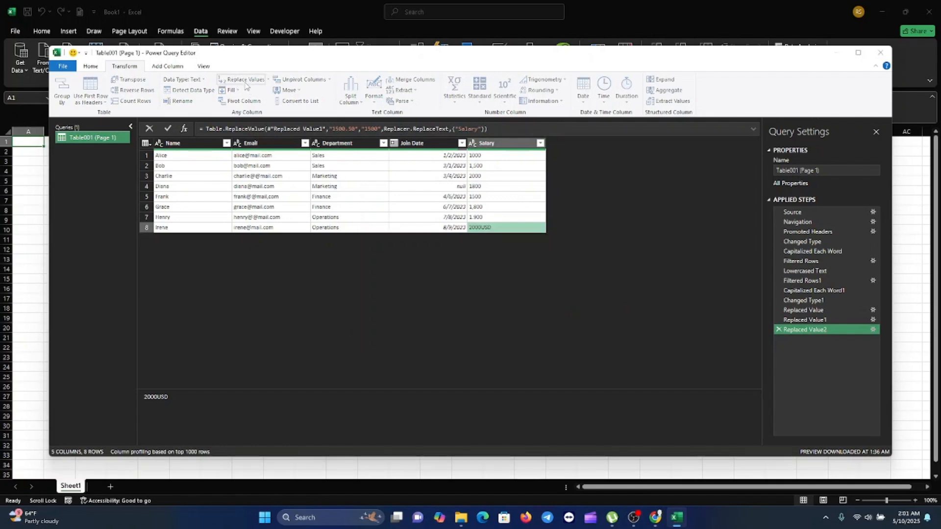
pyautogui.click(338, 260)
pyautogui.write('2000')
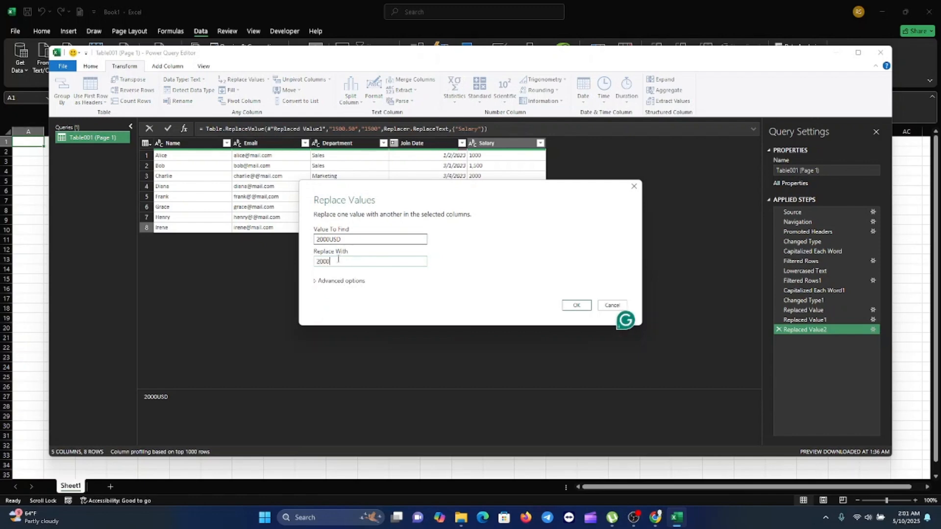
pyautogui.click(574, 306)
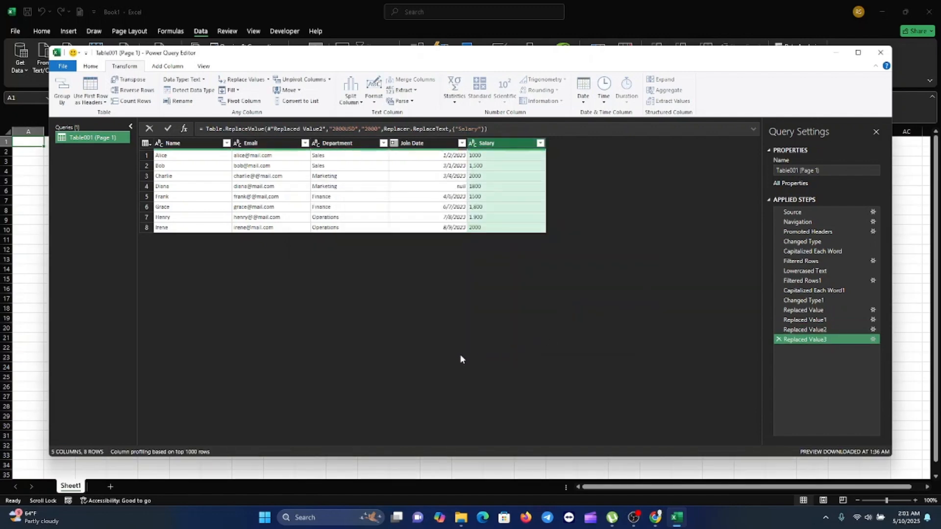
pyautogui.hotkey('alt', 'Tab')
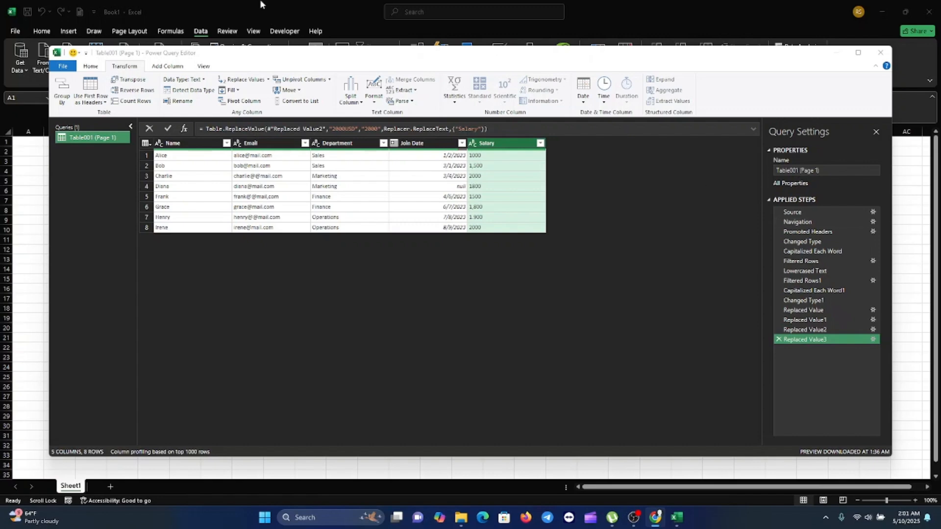
pyautogui.click(426, 143)
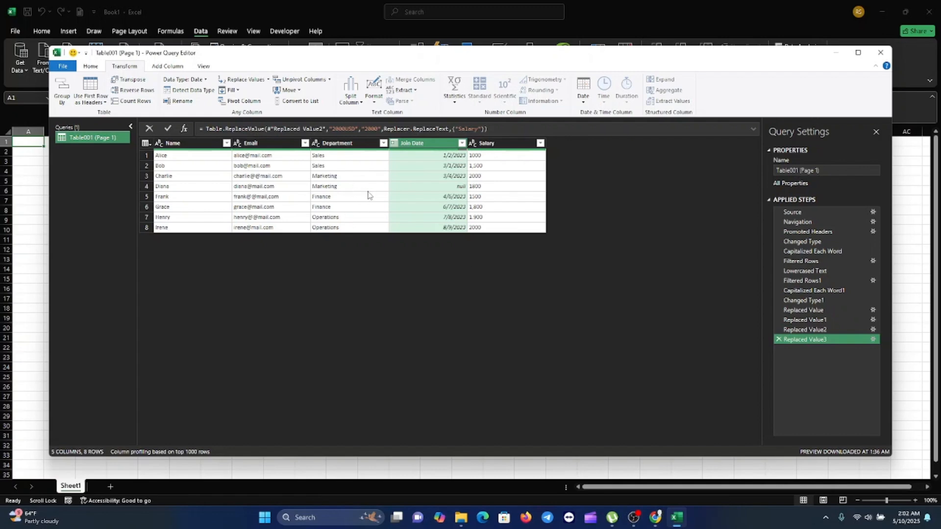
pyautogui.click(486, 143)
pyautogui.click(441, 146)
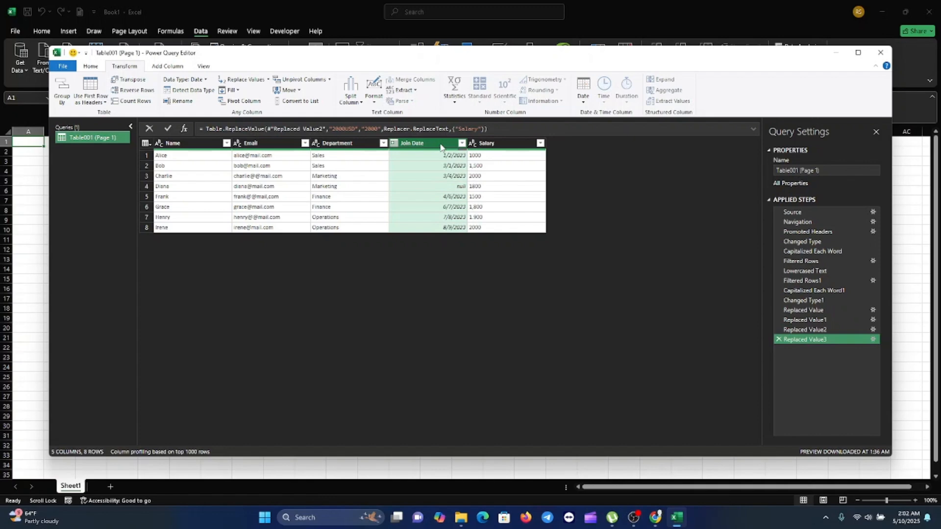
pyautogui.click(91, 67)
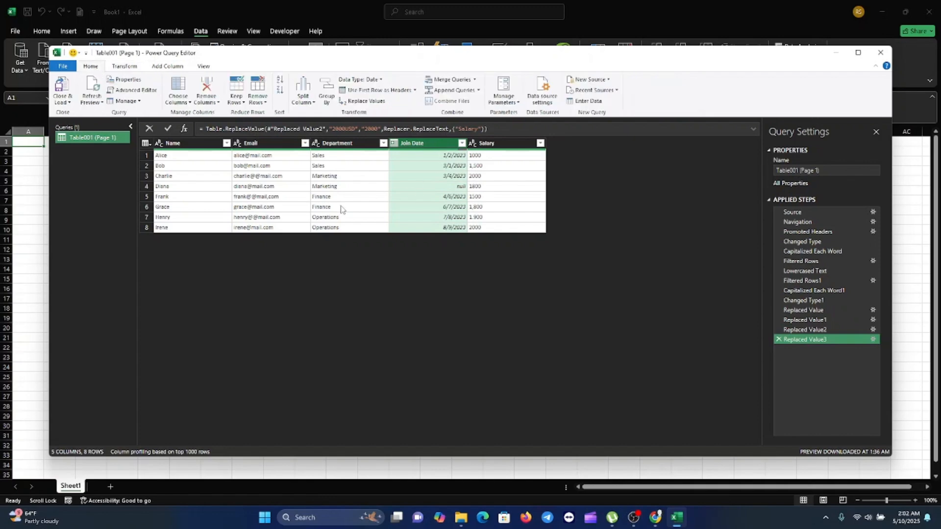
pyautogui.click(475, 81)
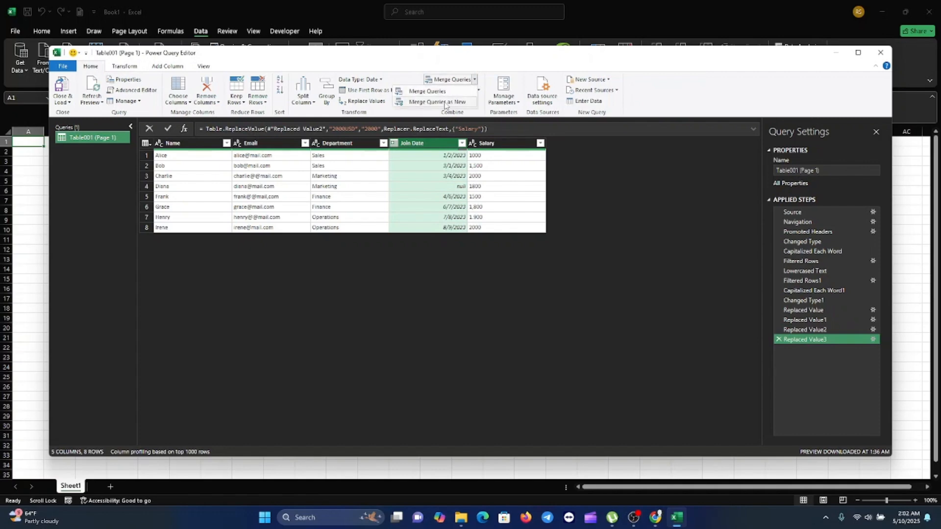
pyautogui.click(415, 297)
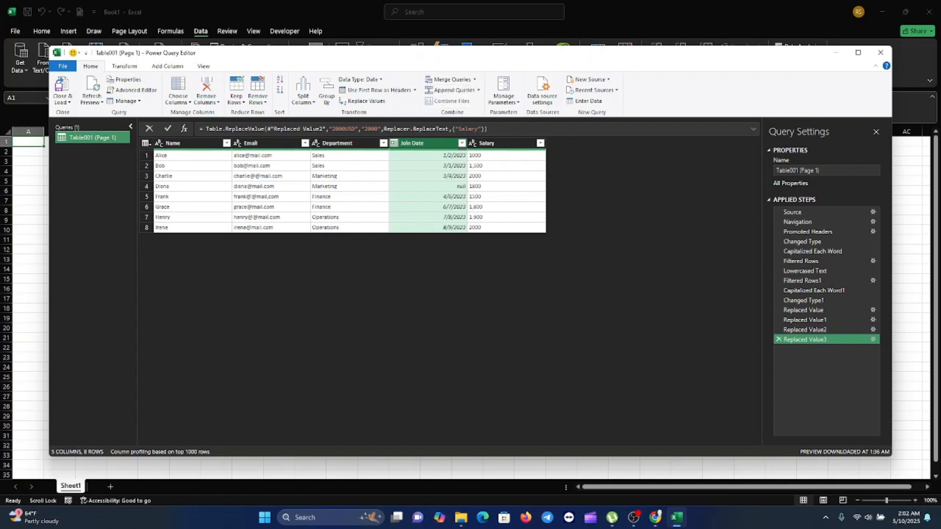
# Close the query editor and load the cleaned query into the workbook as a table.
pyautogui.hotkey('alt', 'Tab')
pyautogui.click(63, 68)
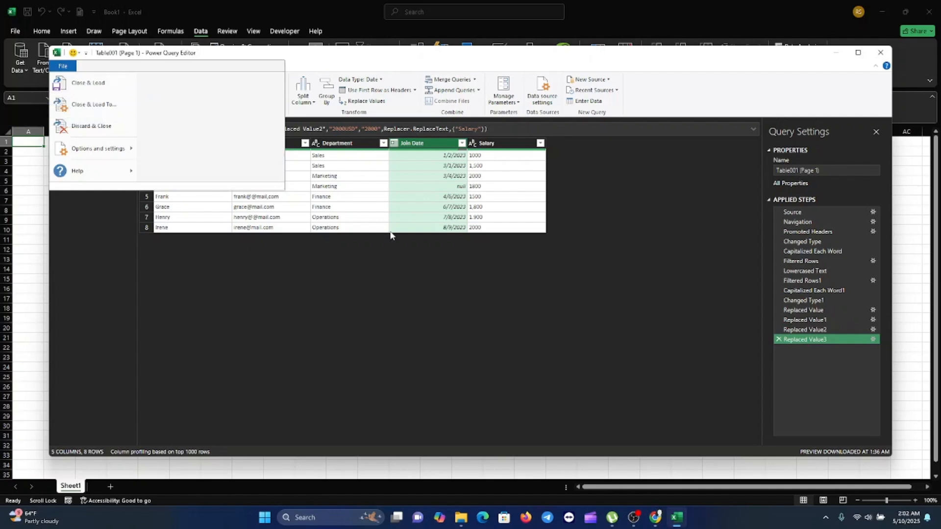
pyautogui.click(89, 82)
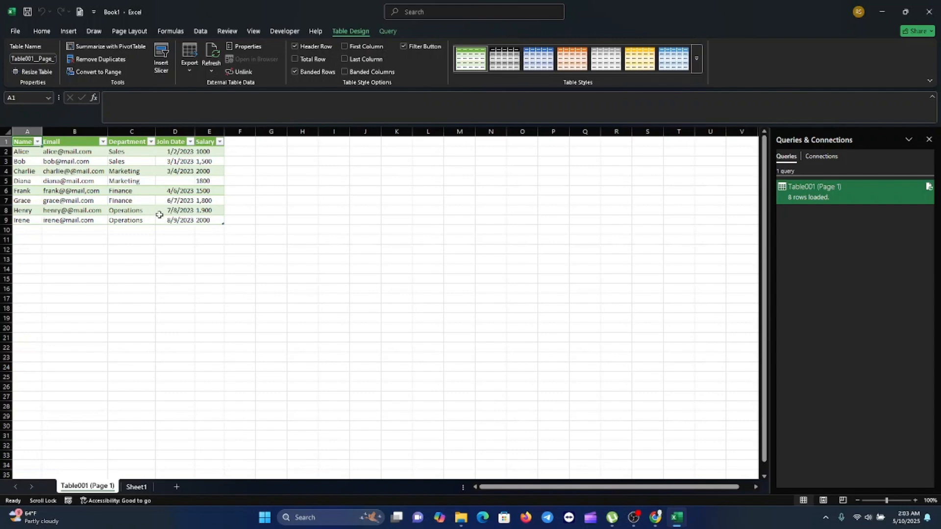
pyautogui.click(42, 31)
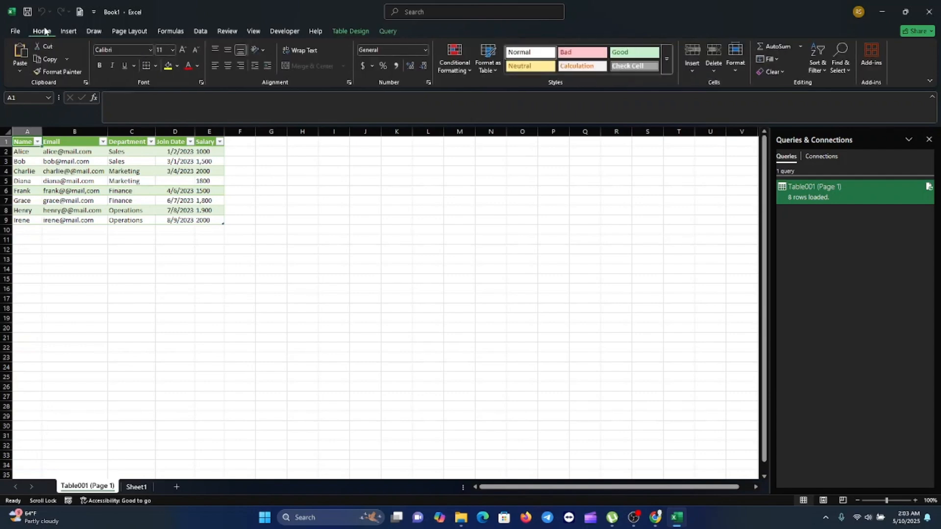
pyautogui.click(200, 31)
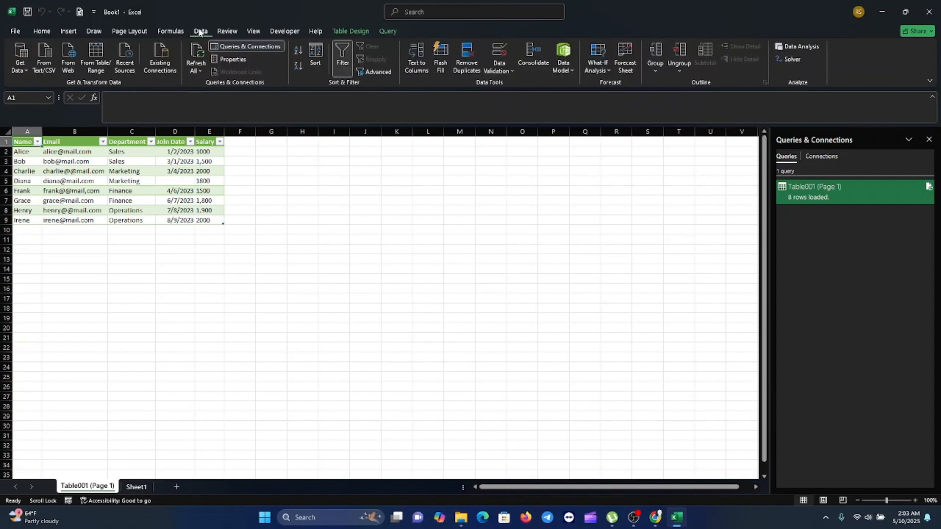
pyautogui.click(23, 74)
pyautogui.moveTo(63, 87)
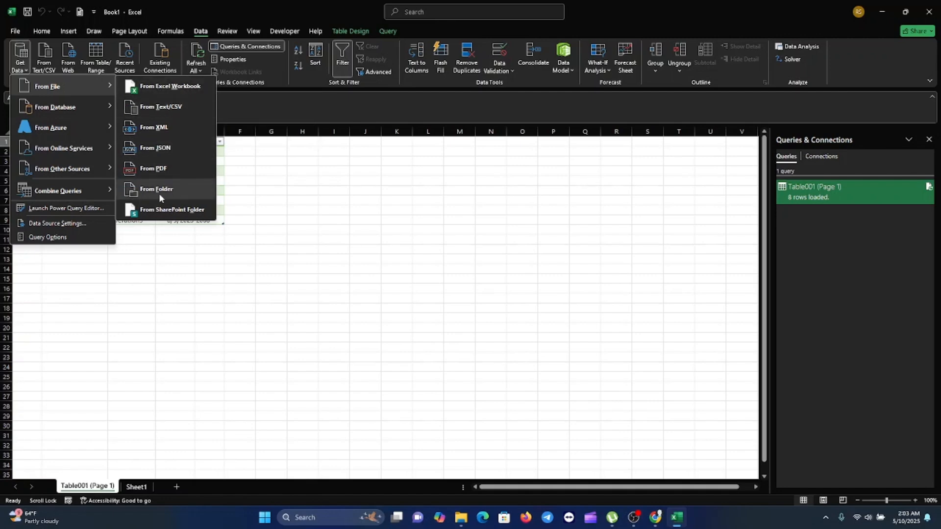
pyautogui.moveTo(59, 127)
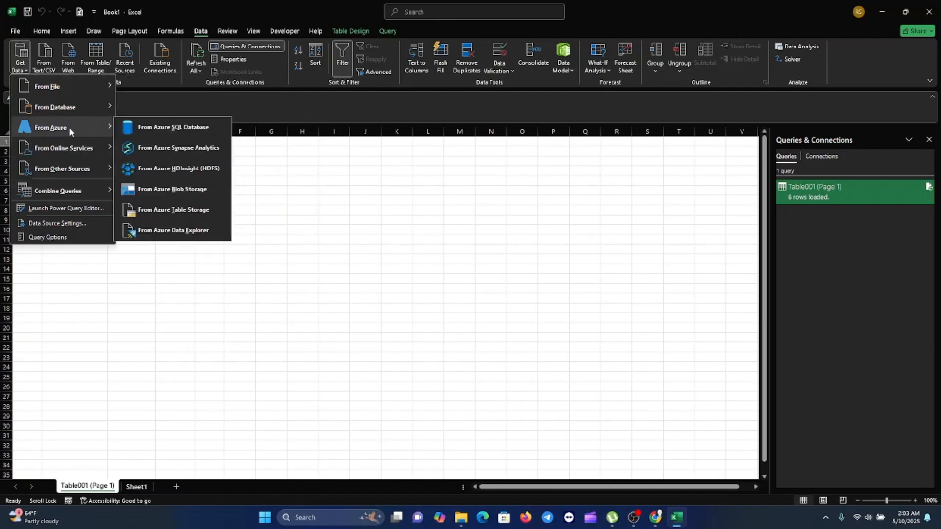
pyautogui.click(251, 385)
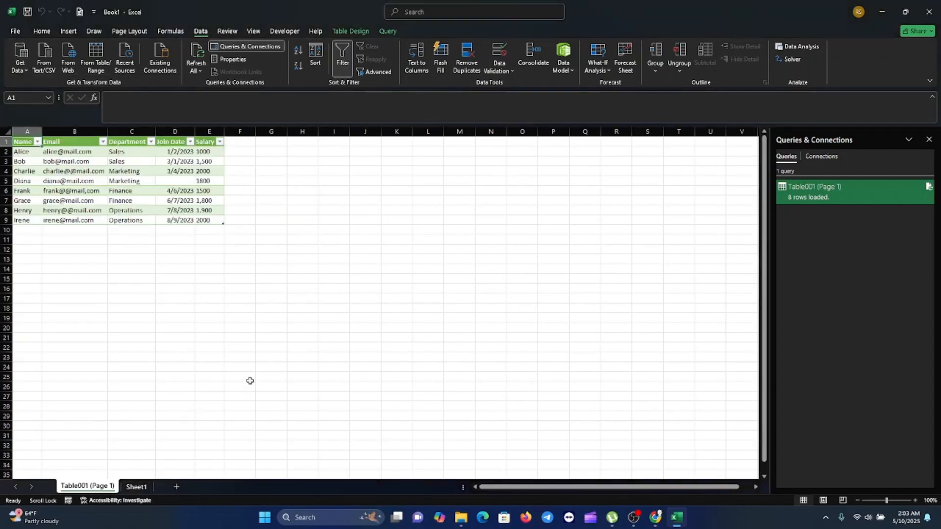